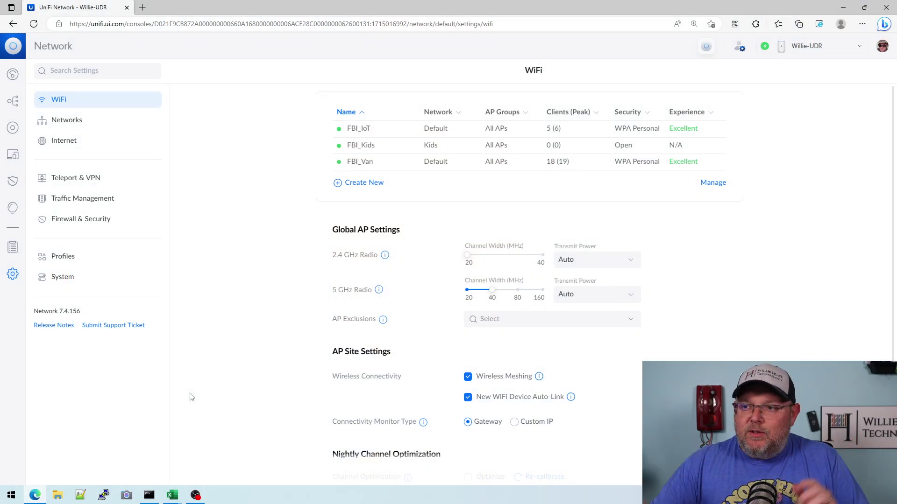
Show the WiFi QoS bandwidth profiles list, containing Default and Kids.
{"action": "left_click", "coordinate": [61, 258]}
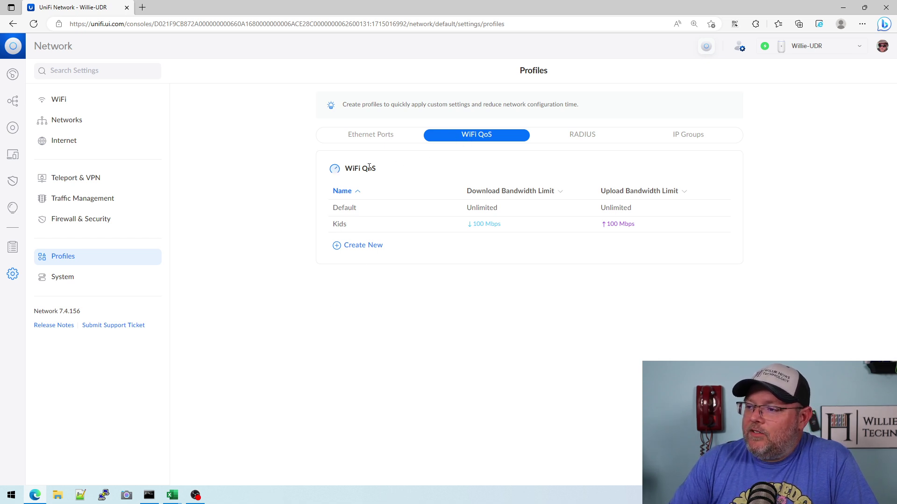
{"action": "left_click", "coordinate": [395, 137]}
{"action": "left_click", "coordinate": [464, 138]}
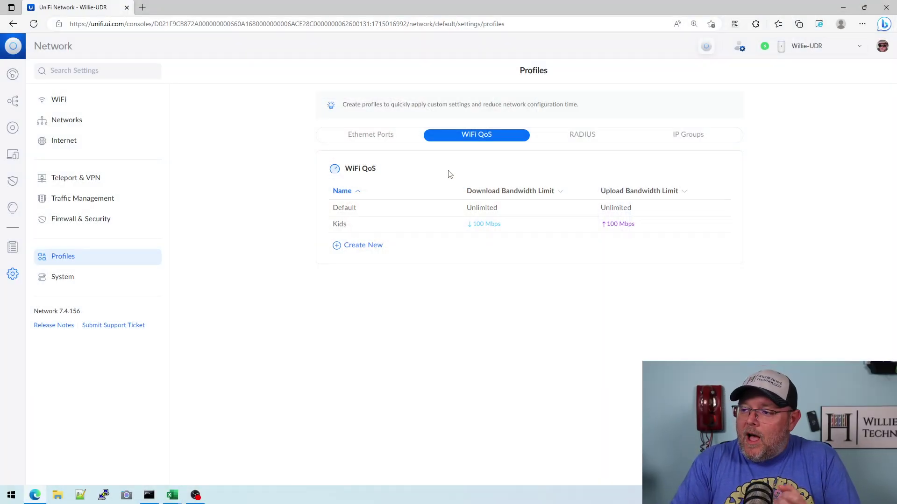
Save a 'Test' WiFi QoS profile at 1 Mbps down/up, then go back to WiFi networks.
{"action": "left_click", "coordinate": [354, 246]}
{"action": "type", "text": "Test"}
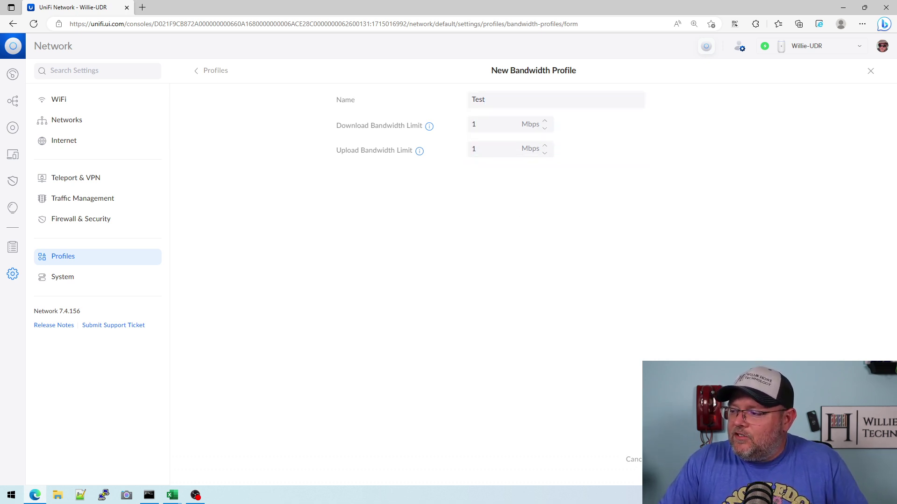
{"action": "left_click", "coordinate": [676, 459]}
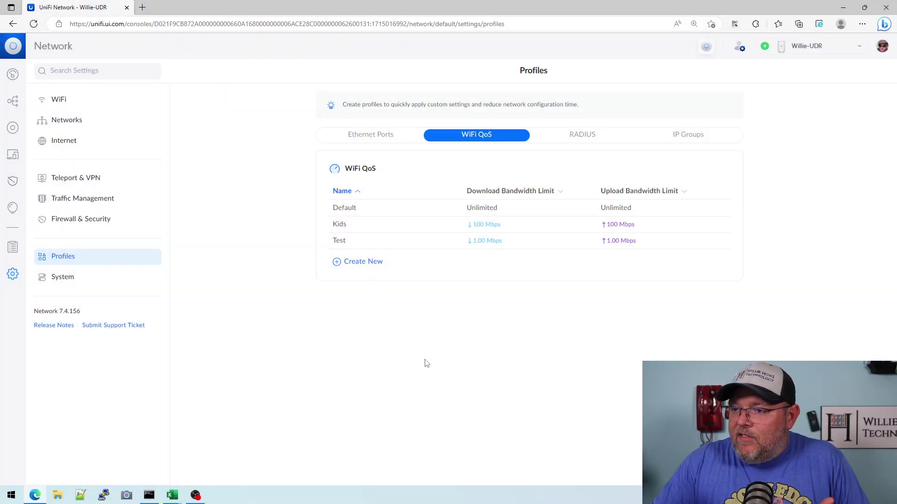
{"action": "left_click", "coordinate": [59, 100]}
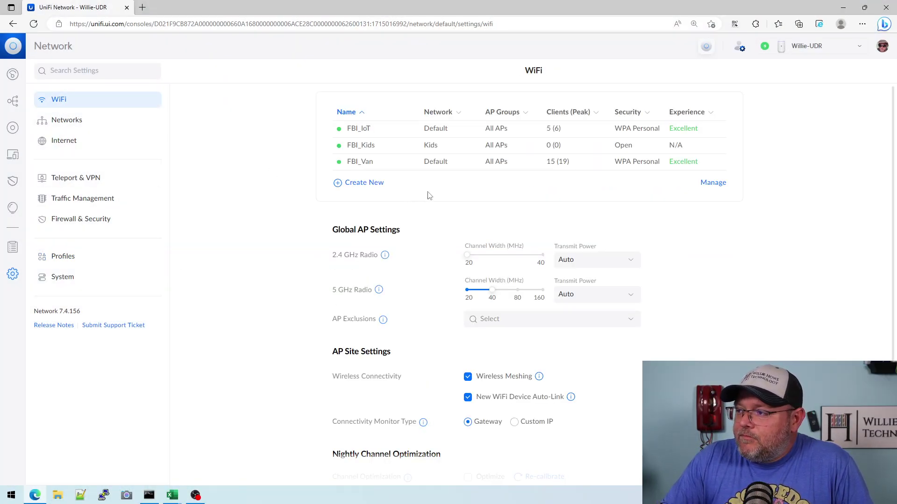
Open the FBI_Kids network from the WiFi list and review its Advanced settings.
{"action": "left_click", "coordinate": [371, 149]}
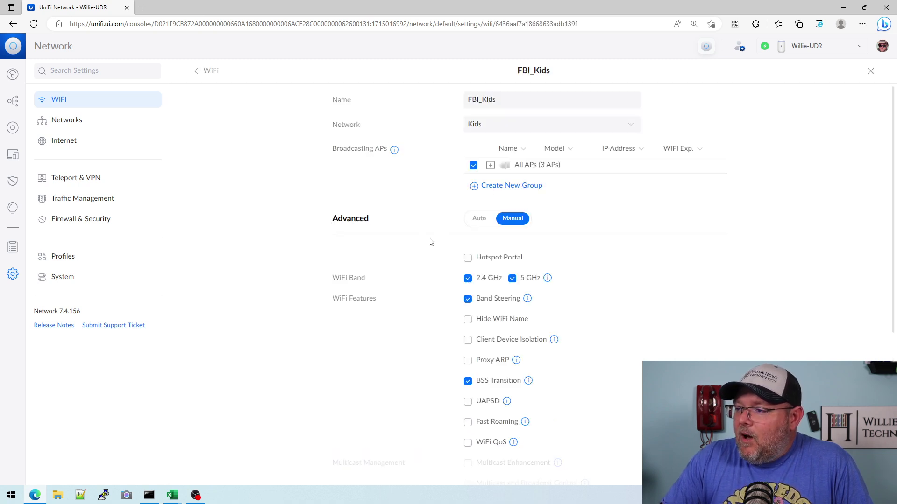
{"action": "scroll", "coordinate": [423, 239], "scroll_direction": "down", "scroll_amount": 1}
{"action": "scroll", "coordinate": [424, 240], "scroll_direction": "down", "scroll_amount": 1}
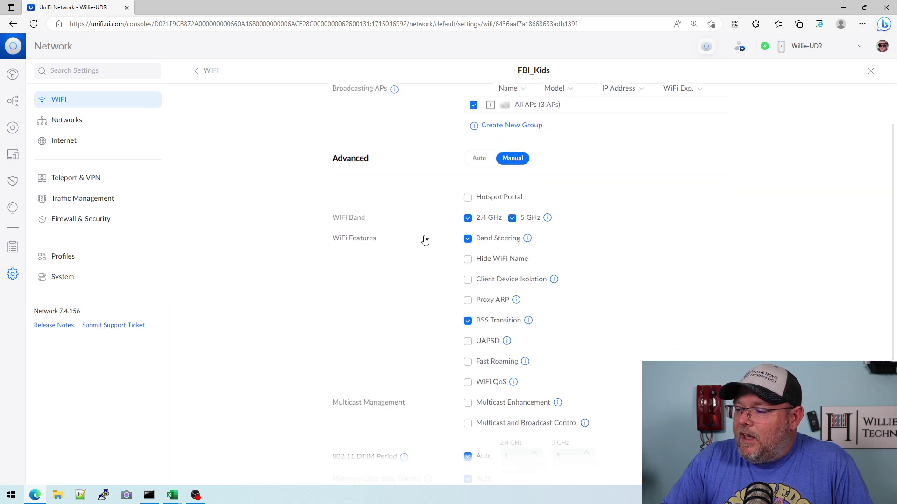
{"action": "scroll", "coordinate": [424, 241], "scroll_direction": "down", "scroll_amount": 1}
{"action": "scroll", "coordinate": [425, 240], "scroll_direction": "down", "scroll_amount": 1}
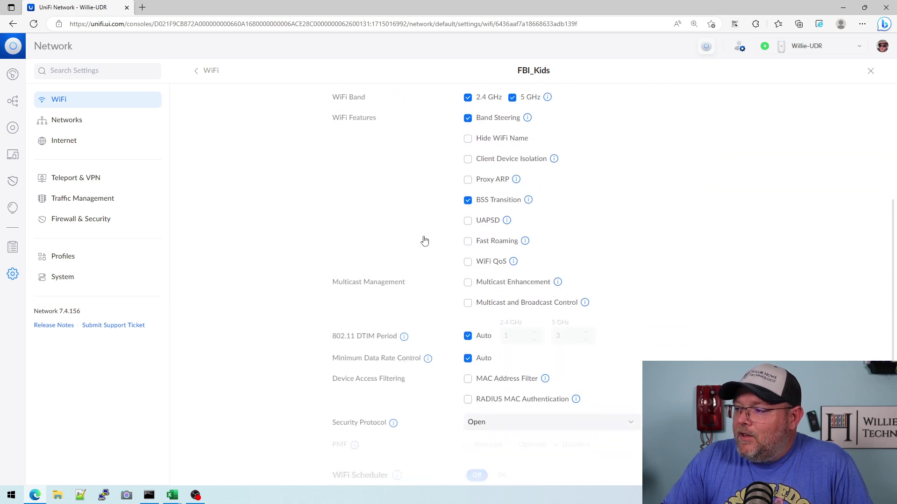
{"action": "scroll", "coordinate": [425, 241], "scroll_direction": "down", "scroll_amount": 1}
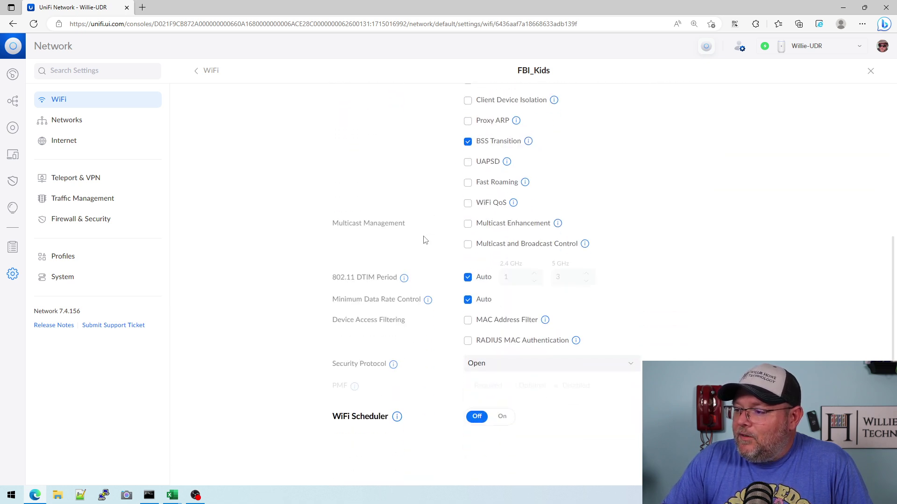
{"action": "scroll", "coordinate": [423, 241], "scroll_direction": "up", "scroll_amount": 1}
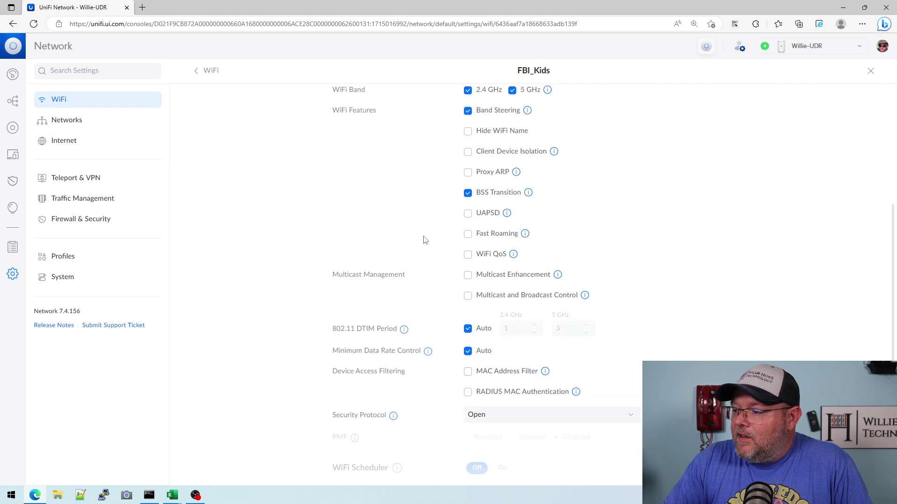
{"action": "scroll", "coordinate": [425, 241], "scroll_direction": "up", "scroll_amount": 2}
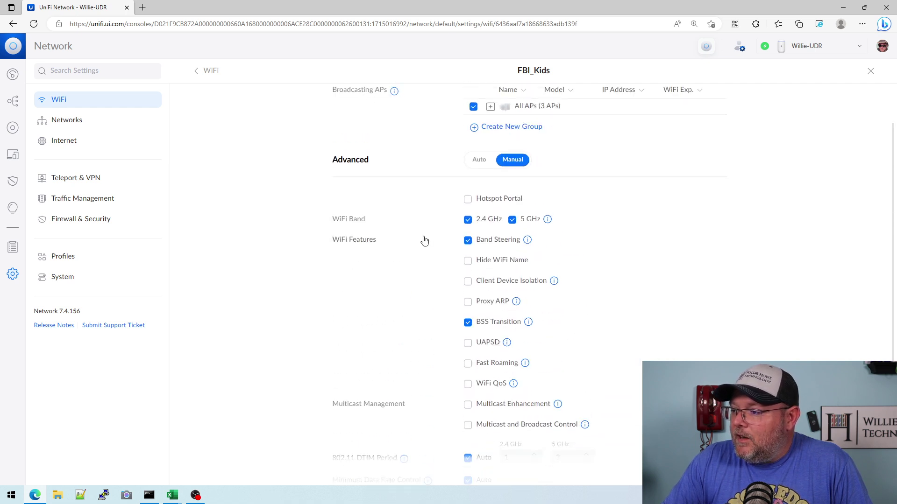
{"action": "scroll", "coordinate": [424, 241], "scroll_direction": "up", "scroll_amount": 1}
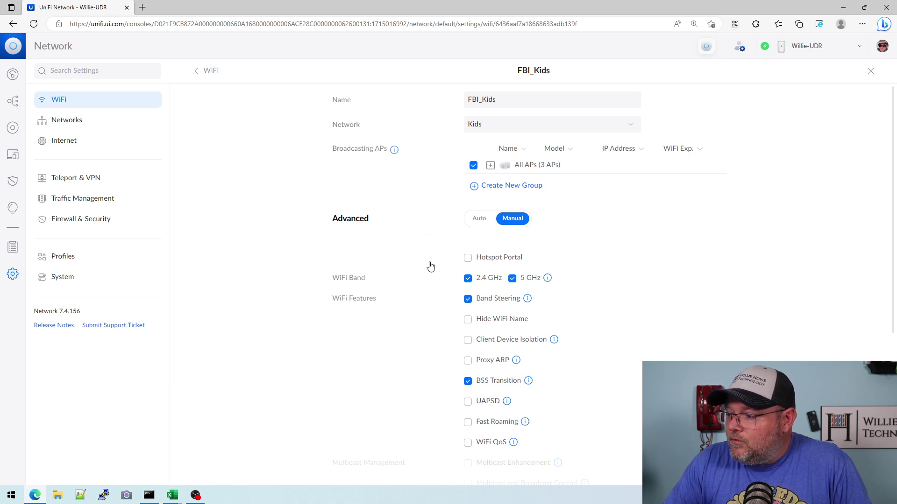
{"action": "scroll", "coordinate": [431, 266], "scroll_direction": "down", "scroll_amount": 1}
{"action": "scroll", "coordinate": [430, 266], "scroll_direction": "down", "scroll_amount": 1}
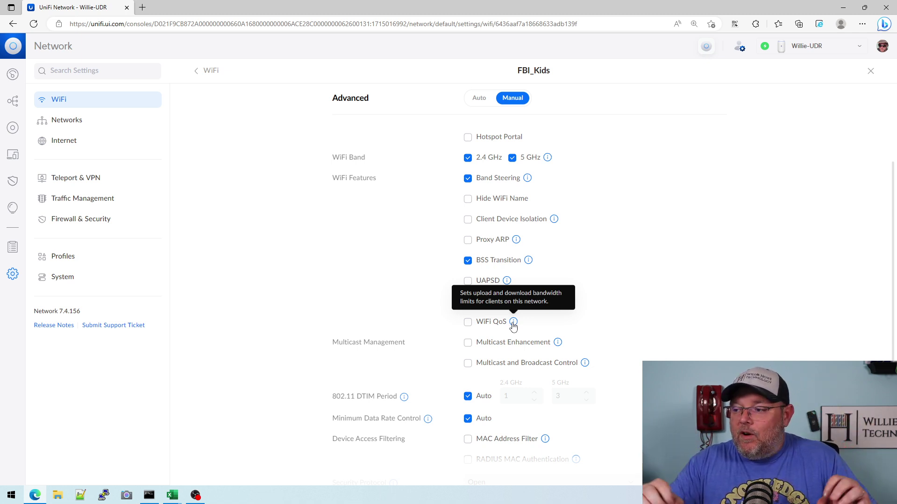
Enable WiFi QoS on FBI_Kids and select the 'Test' bandwidth profile.
{"action": "left_click", "coordinate": [469, 324]}
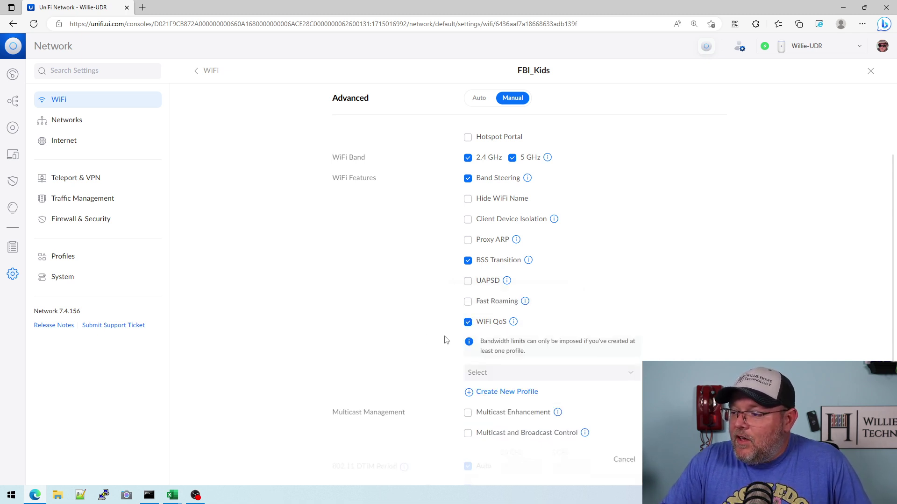
{"action": "scroll", "coordinate": [432, 342], "scroll_direction": "down", "scroll_amount": 1}
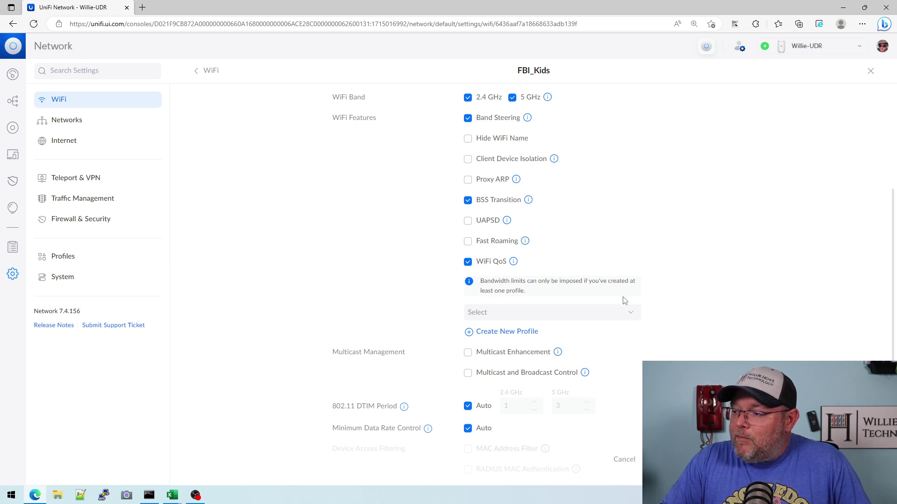
{"action": "left_click", "coordinate": [633, 318]}
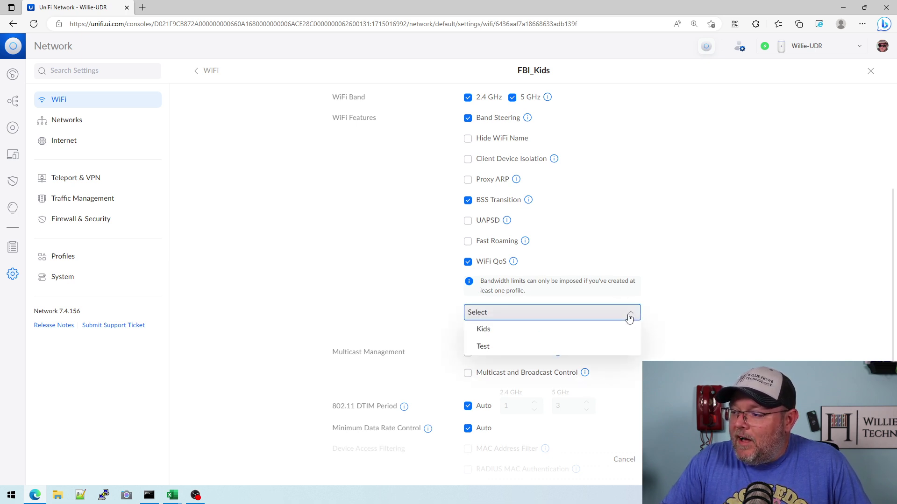
{"action": "left_click", "coordinate": [504, 348]}
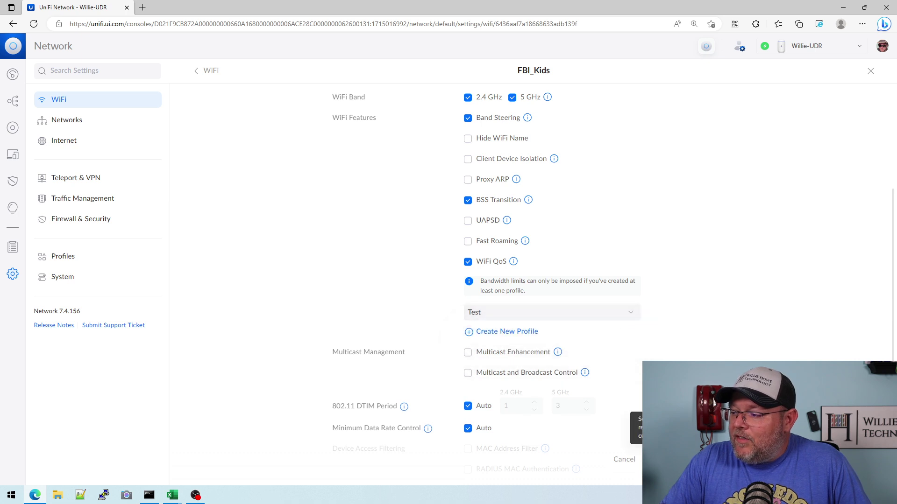